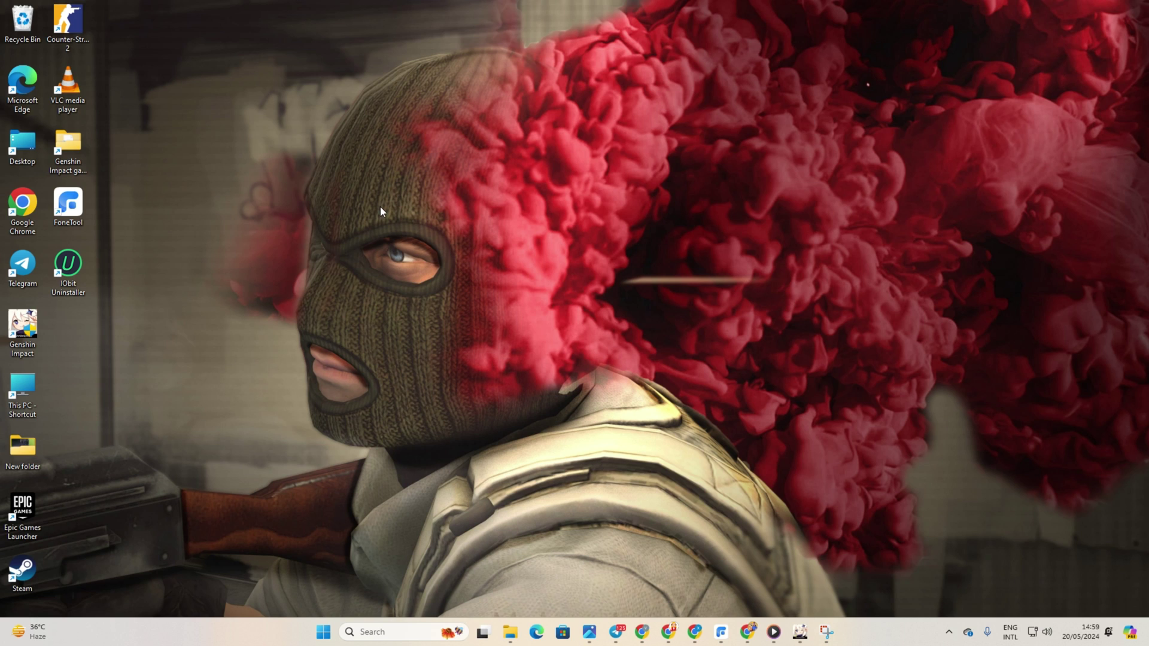
Search for cmd and launch Command Prompt with administrator rights.
{"action": "left_click", "coordinate": [368, 635]}
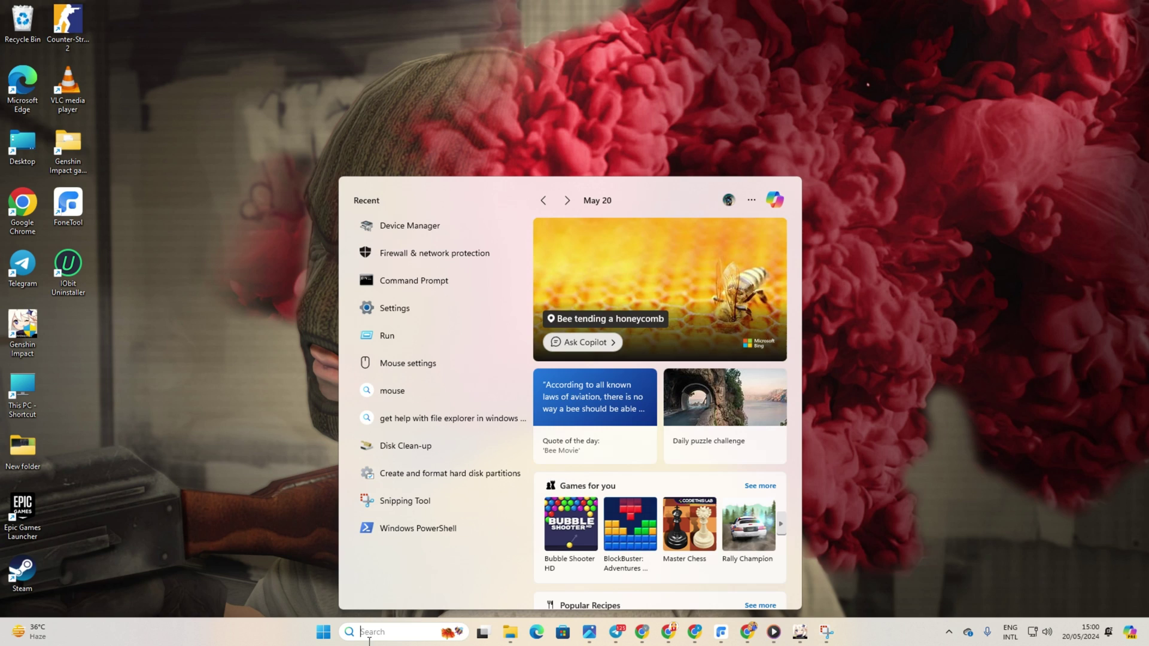
{"action": "type", "text": "cmdd"}
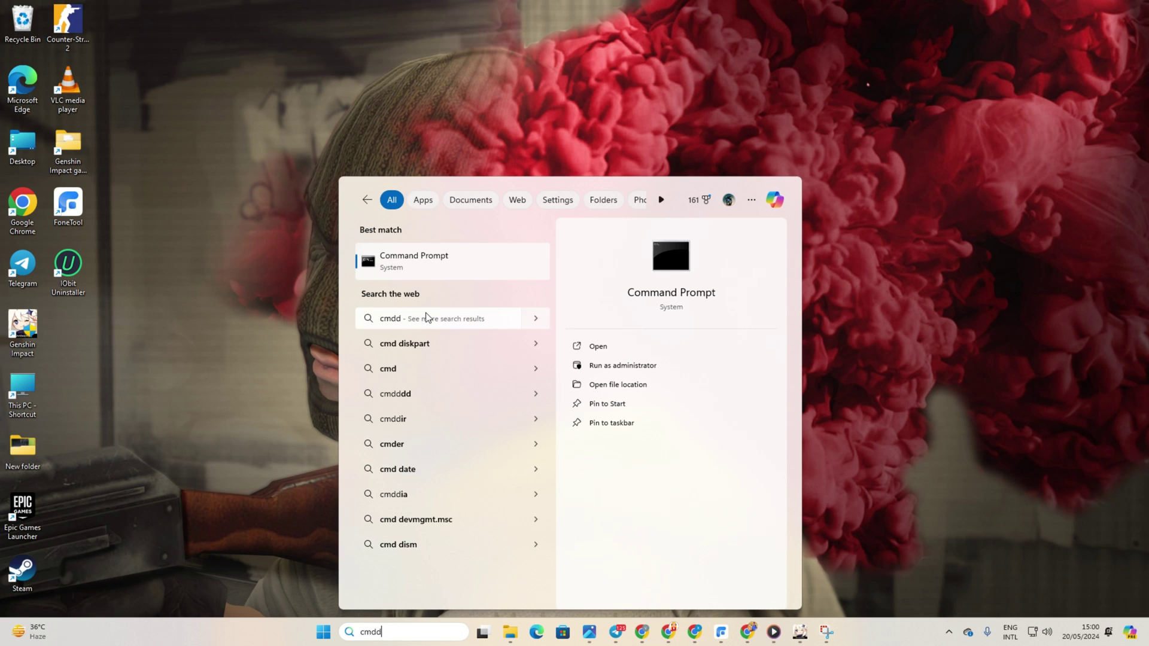
{"action": "right_click", "coordinate": [447, 263]}
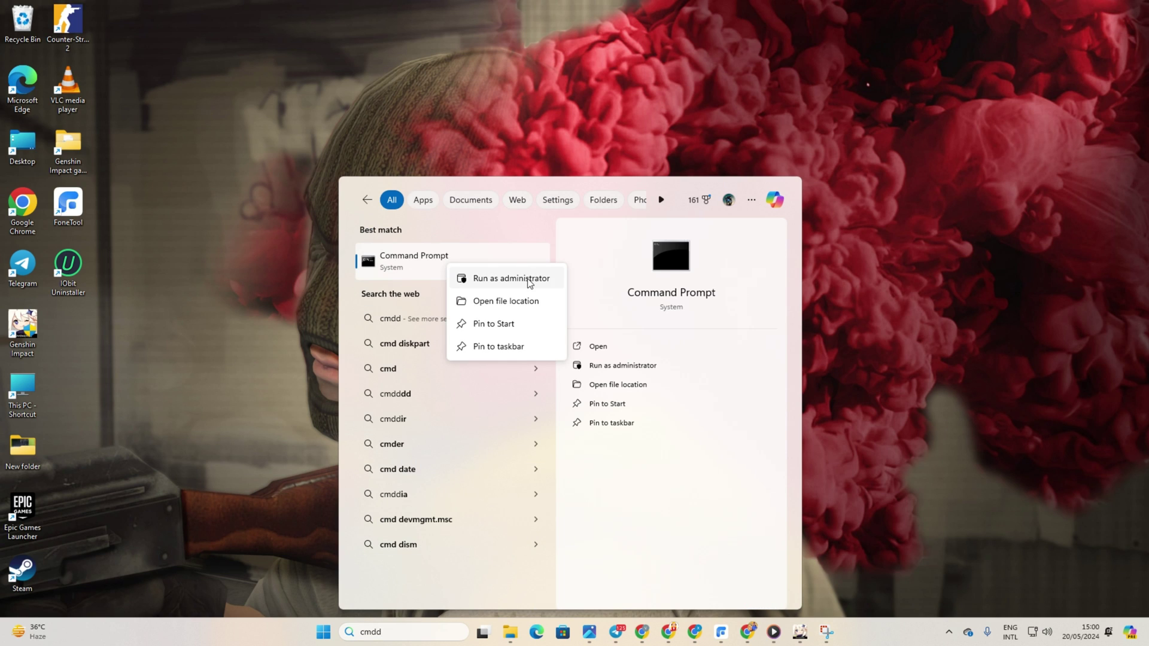
{"action": "left_click", "coordinate": [488, 278]}
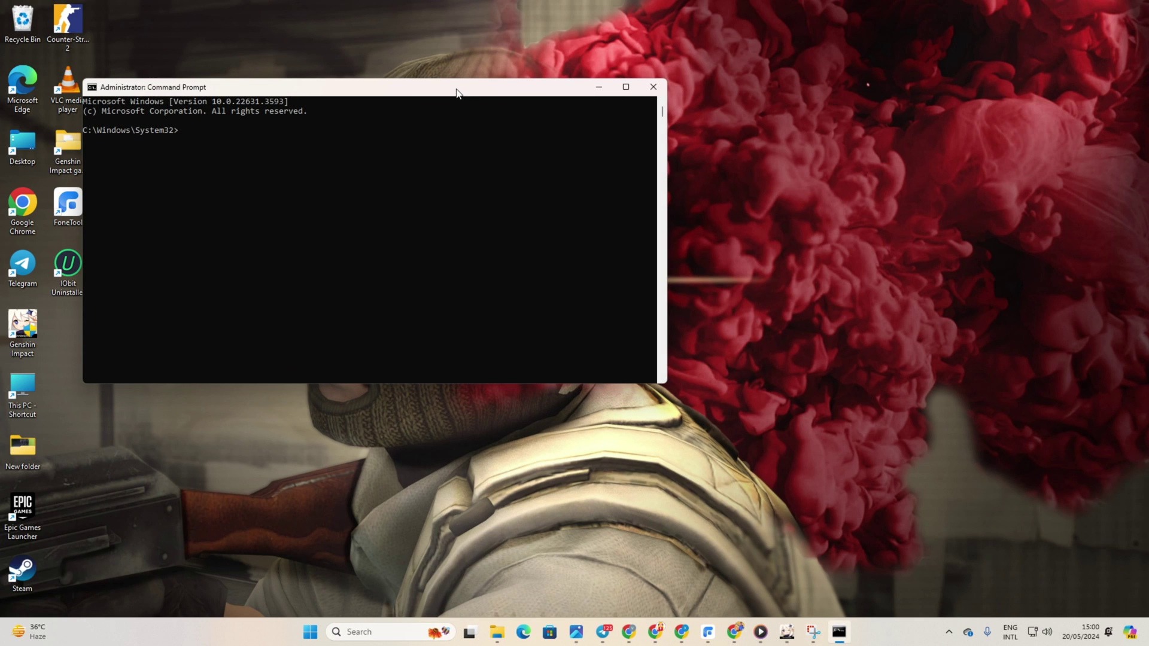
Run net stop Audiosrv to stop the Windows Audio service.
{"action": "left_click_drag", "start_coordinate": [457, 90], "coordinate": [769, 115]}
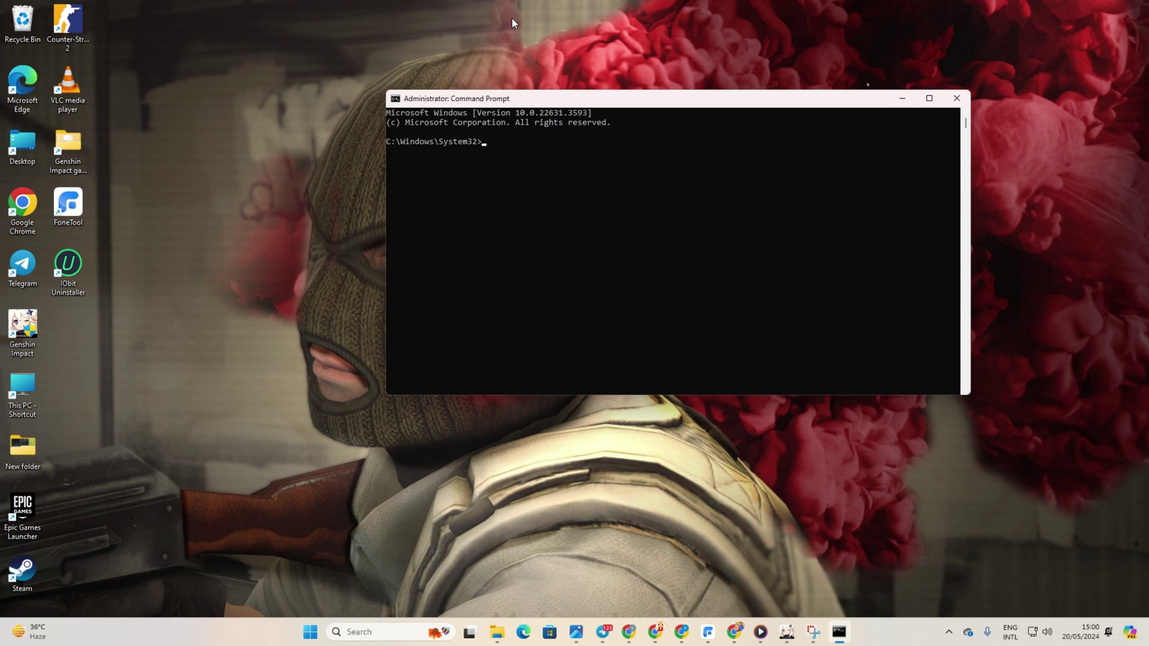
{"action": "left_click", "coordinate": [633, 409]}
{"action": "left_click", "coordinate": [489, 138]}
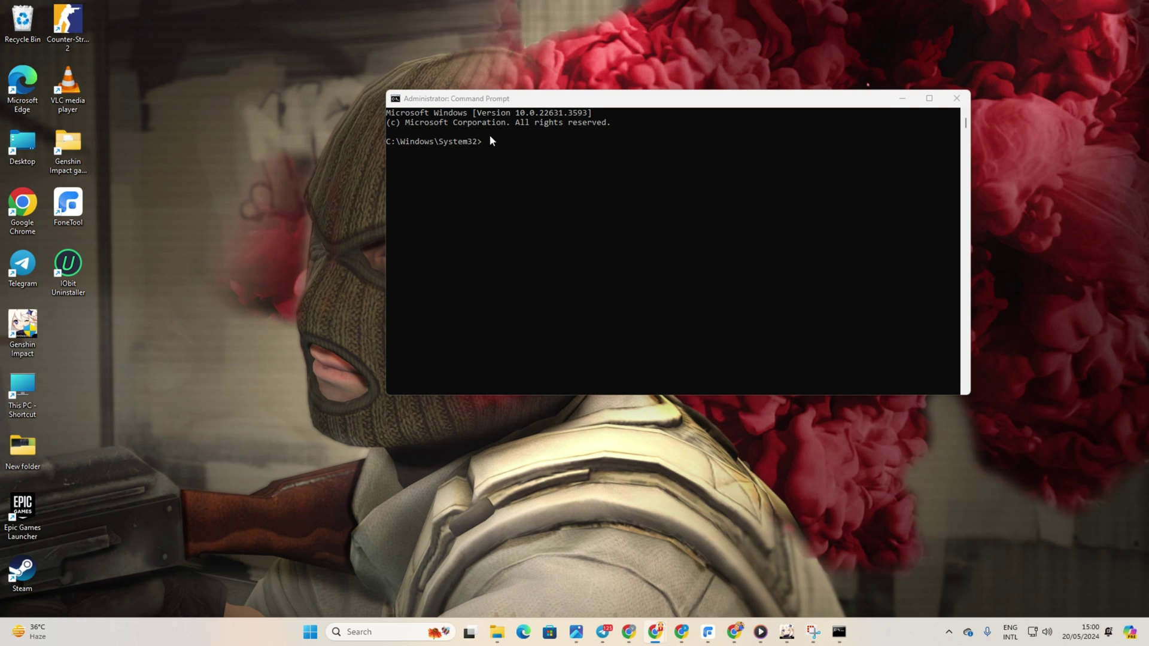
{"action": "type", "text": "net stop Audiosrv"}
{"action": "left_click", "coordinate": [438, 192]}
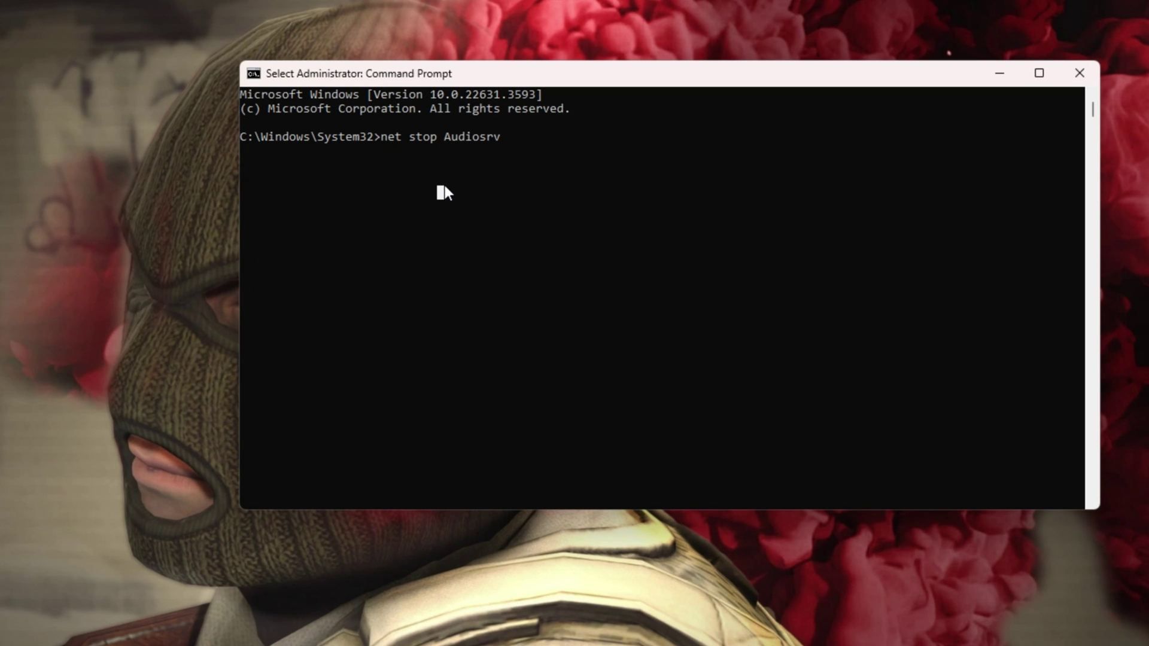
{"action": "key", "text": "Return"}
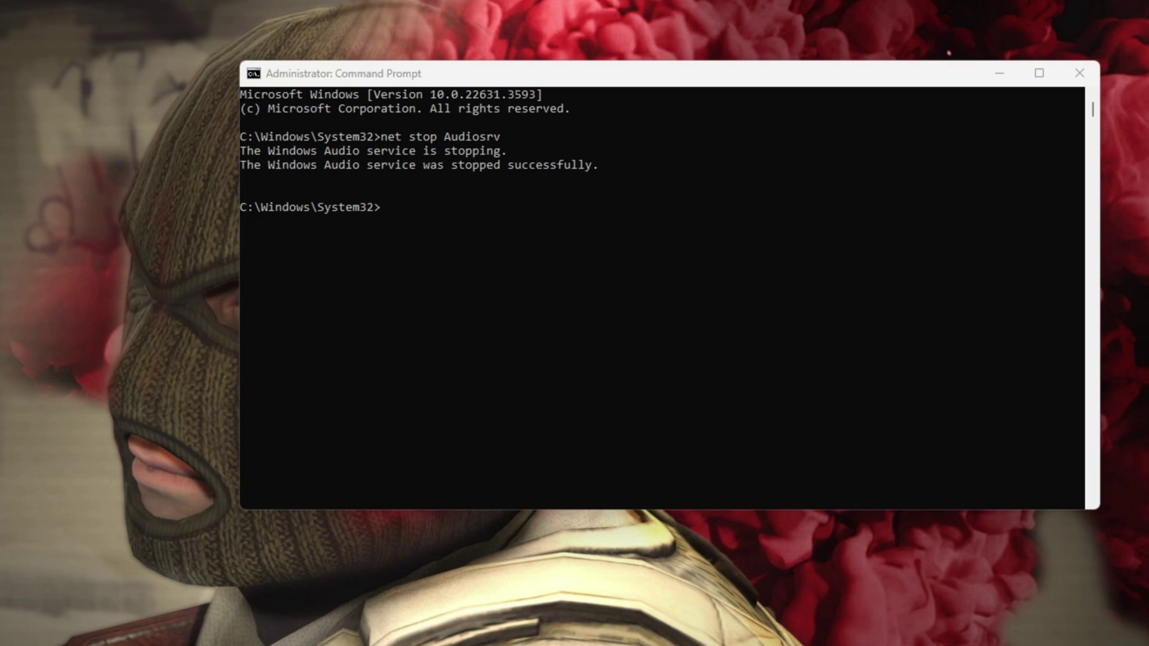
Run net start Audiosrv to start the Windows Audio service again.
{"action": "left_click", "coordinate": [450, 156]}
{"action": "type", "text": "net start Audiosrv"}
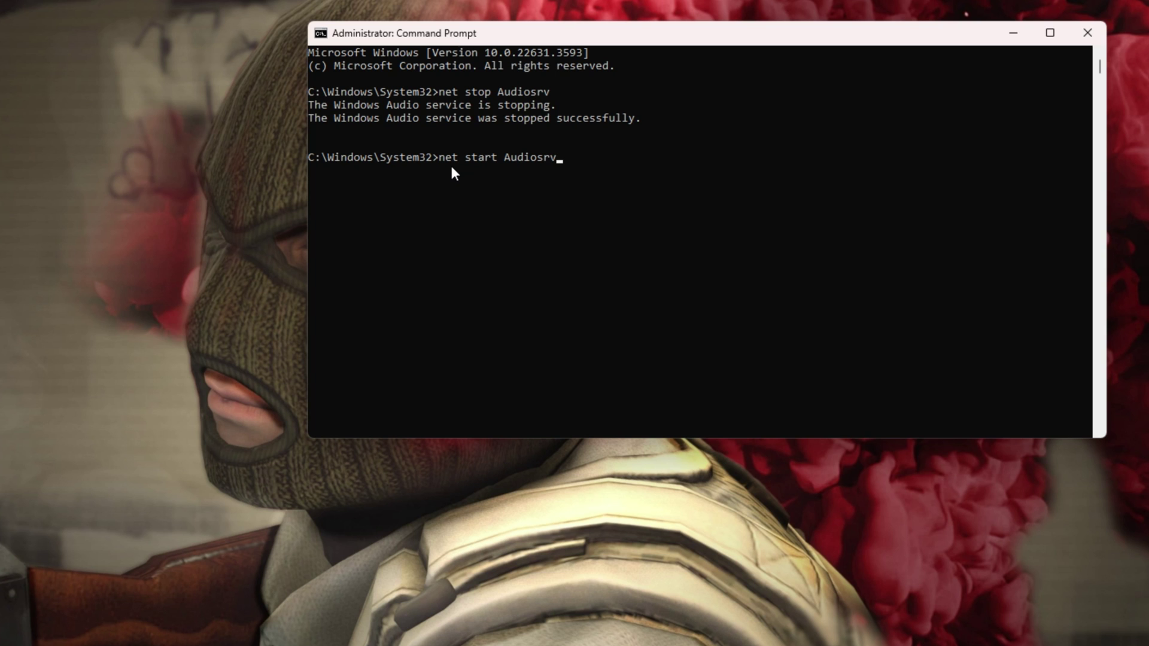
{"action": "key", "text": "Return"}
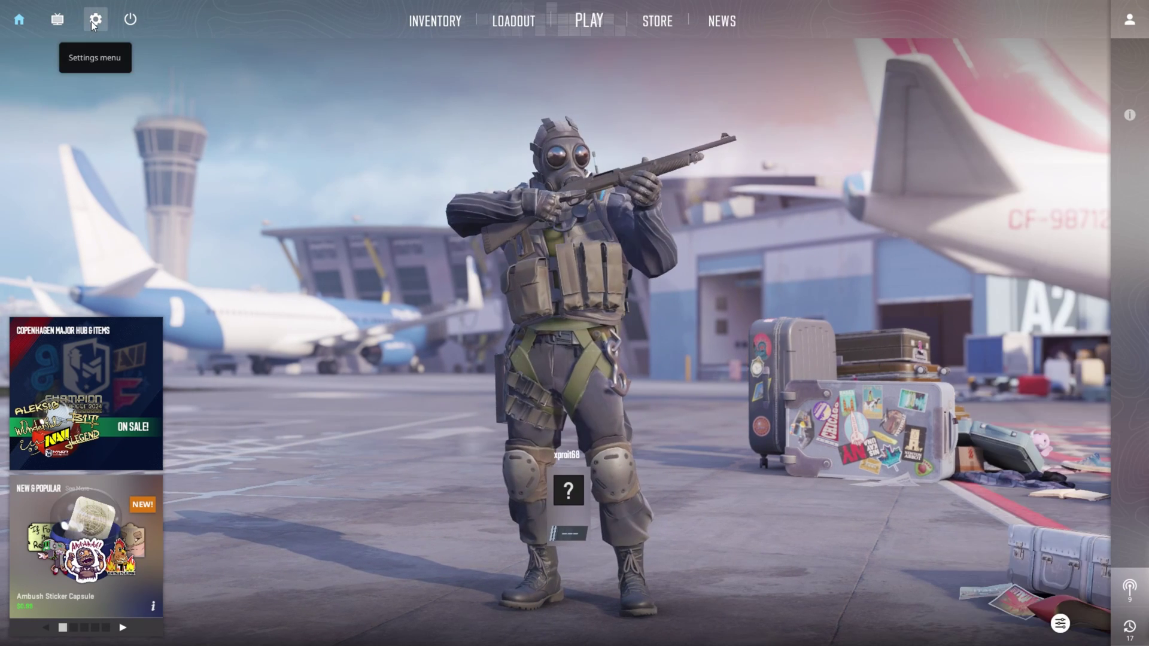
Keep Default Device as the voice input device in the game's Audio settings, then exit.
{"action": "left_click", "coordinate": [95, 19]}
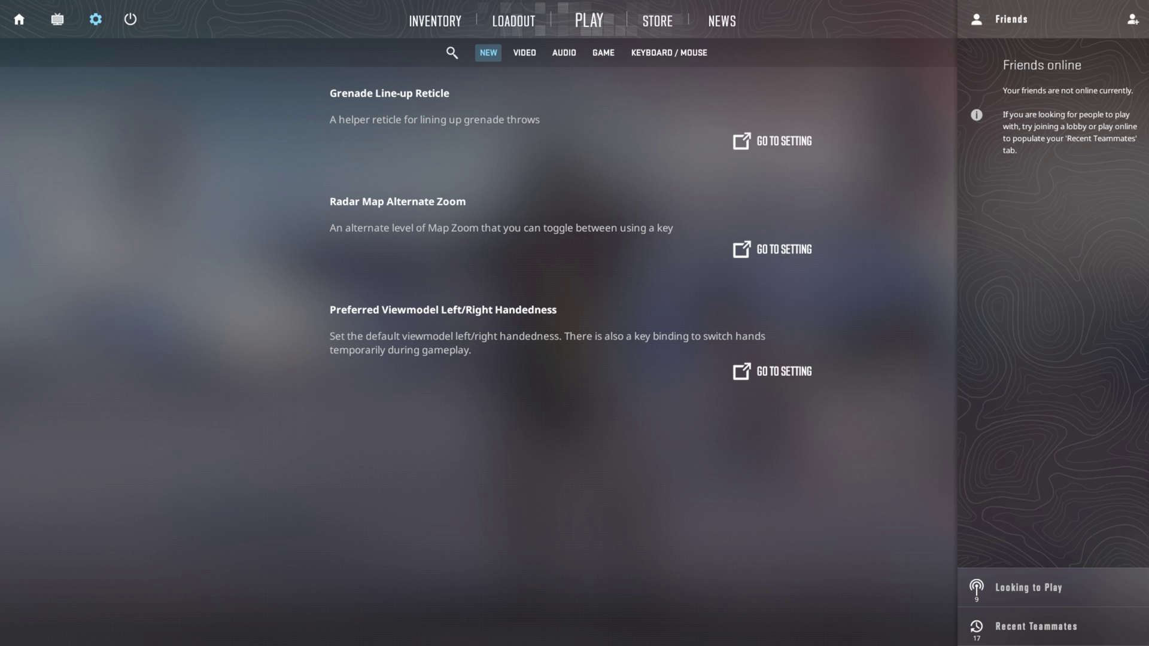
{"action": "left_click", "coordinate": [557, 53]}
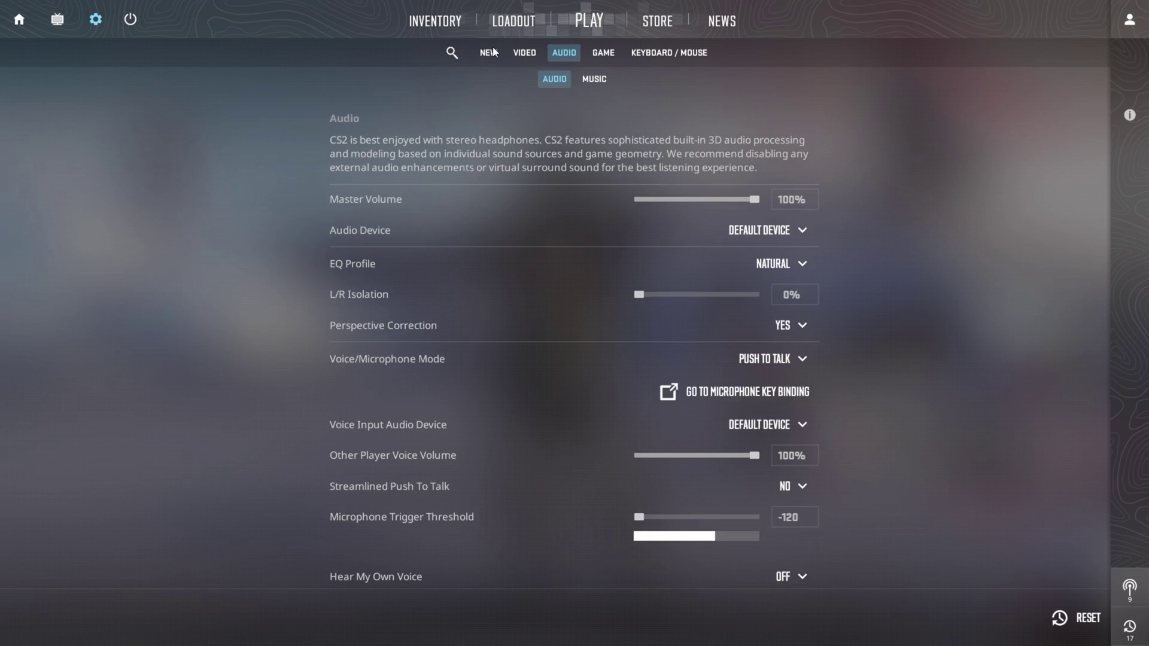
{"action": "scroll", "coordinate": [662, 173], "scroll_direction": "down", "scroll_amount": 2}
{"action": "left_click", "coordinate": [787, 368]}
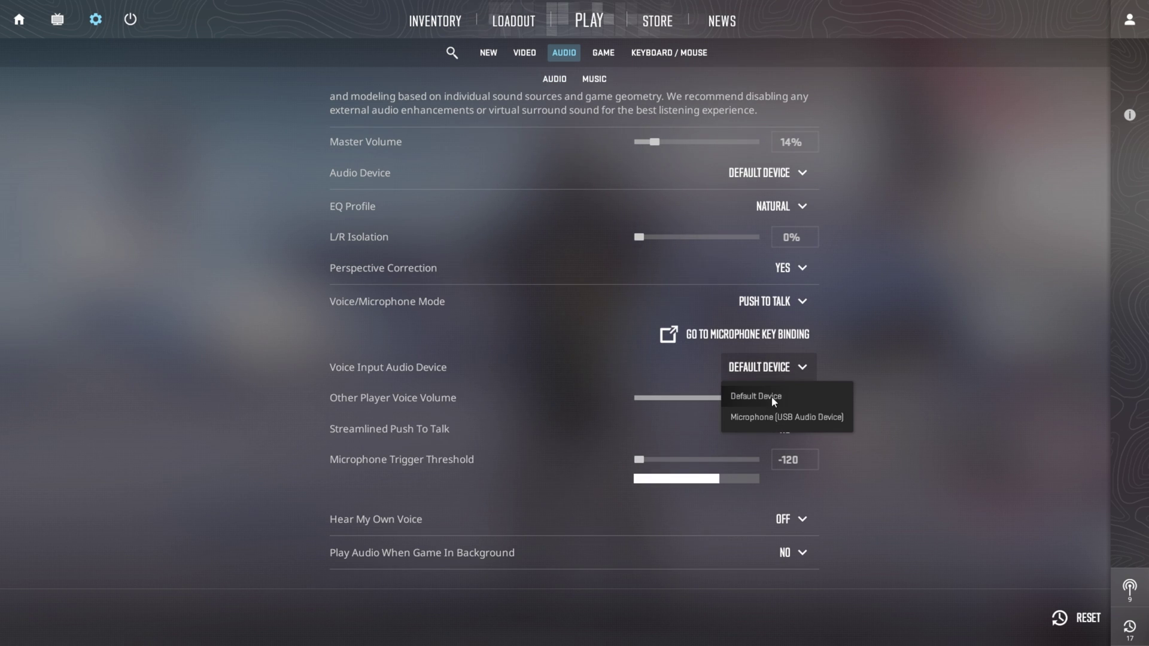
{"action": "left_click", "coordinate": [799, 363]}
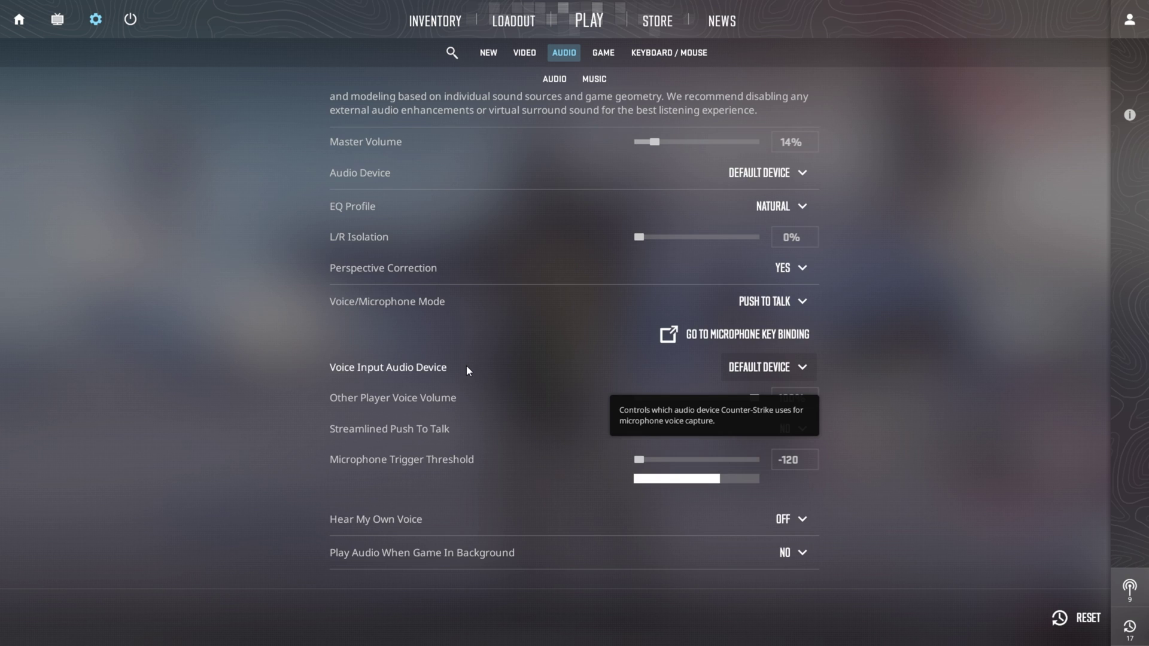
{"action": "scroll", "coordinate": [466, 365], "scroll_direction": "down", "scroll_amount": 2}
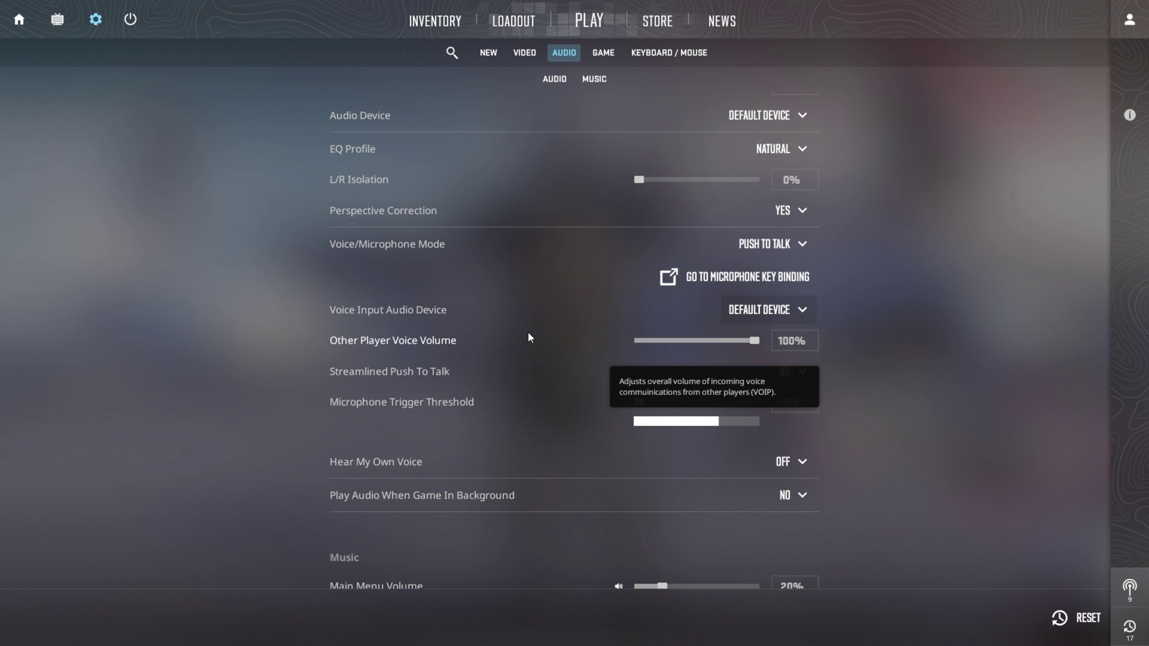
{"action": "mouse_move", "coordinate": [1129, 323]}
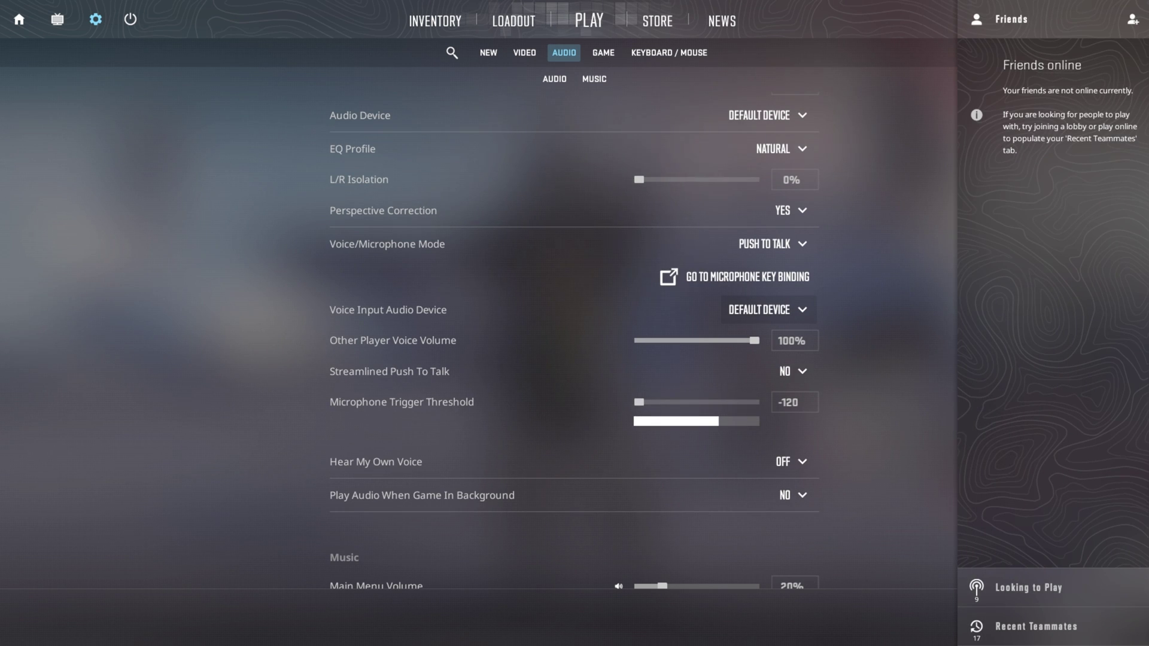
{"action": "left_click", "coordinate": [702, 403]}
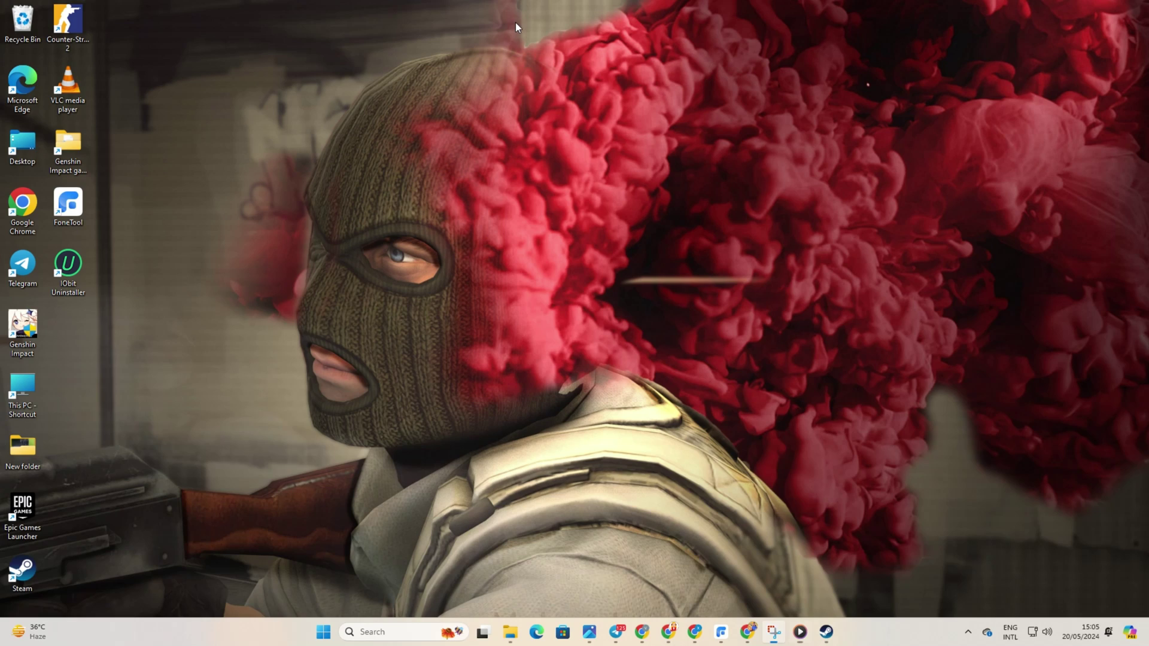
Reach the Microphone page under Privacy & security in Windows Settings.
{"action": "left_click", "coordinate": [323, 633]}
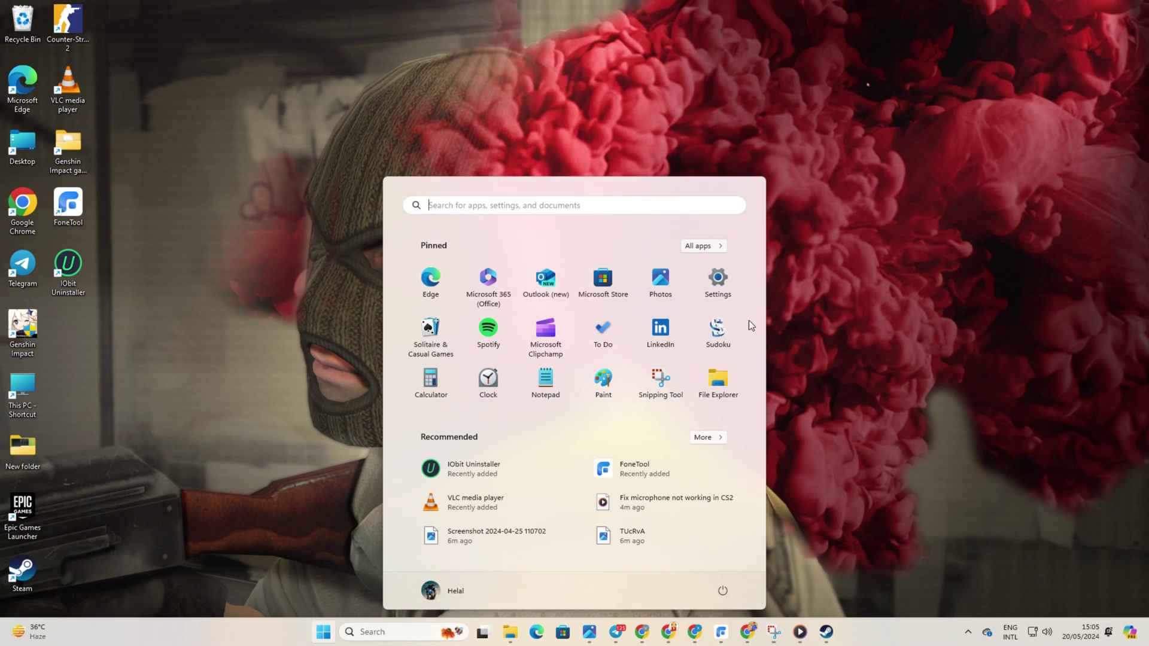
{"action": "left_click", "coordinate": [701, 281]}
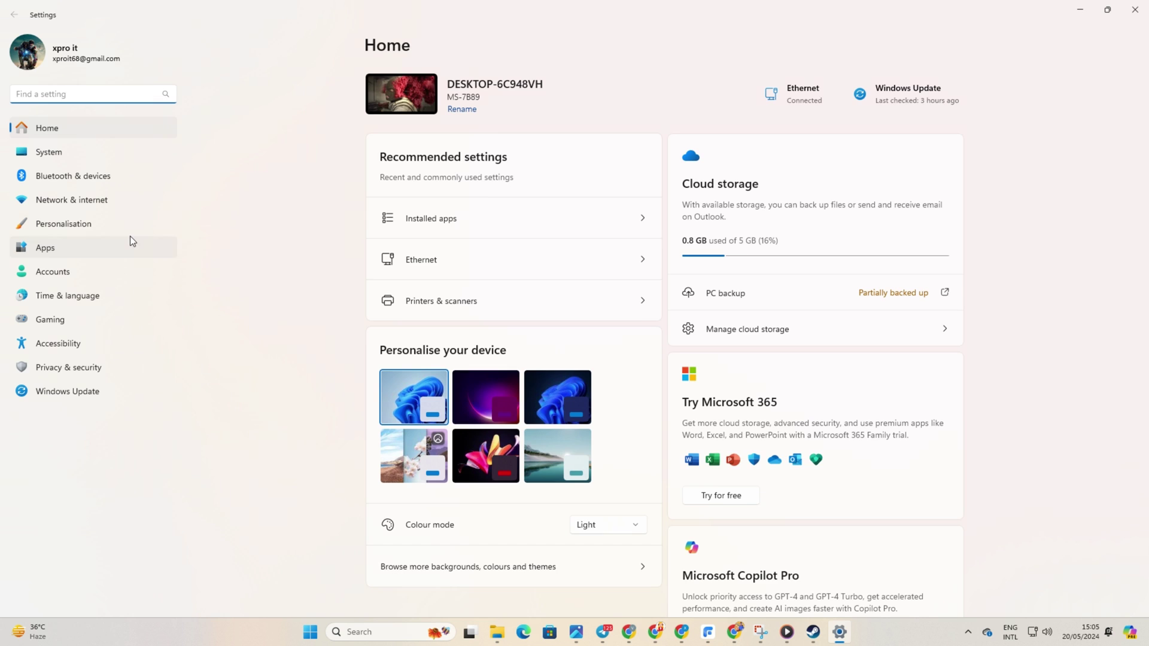
{"action": "scroll", "coordinate": [505, 219], "scroll_direction": "down", "scroll_amount": 5}
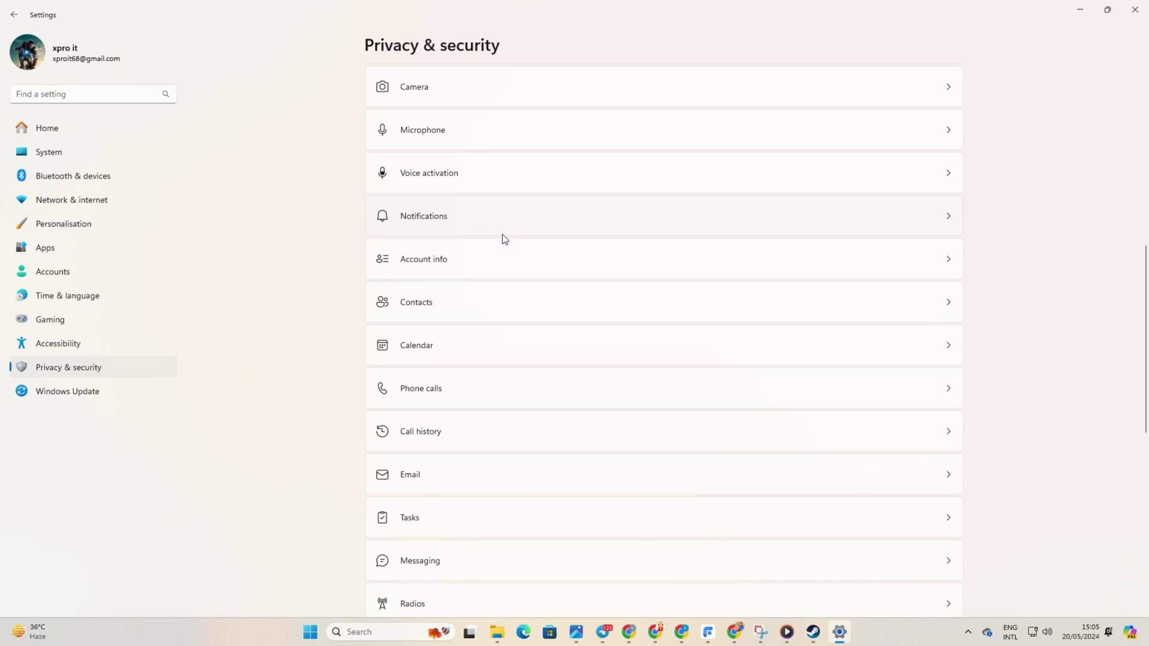
{"action": "left_click", "coordinate": [517, 132]}
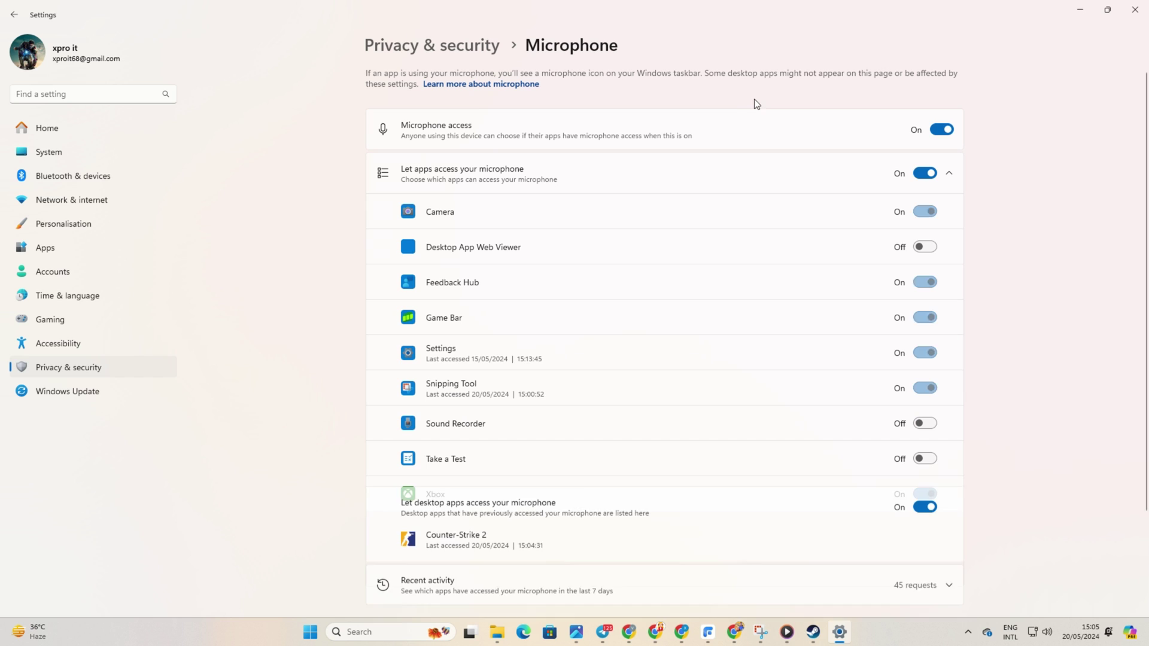
Toggle microphone access and app access off and back on, then close Settings.
{"action": "left_click", "coordinate": [942, 129]}
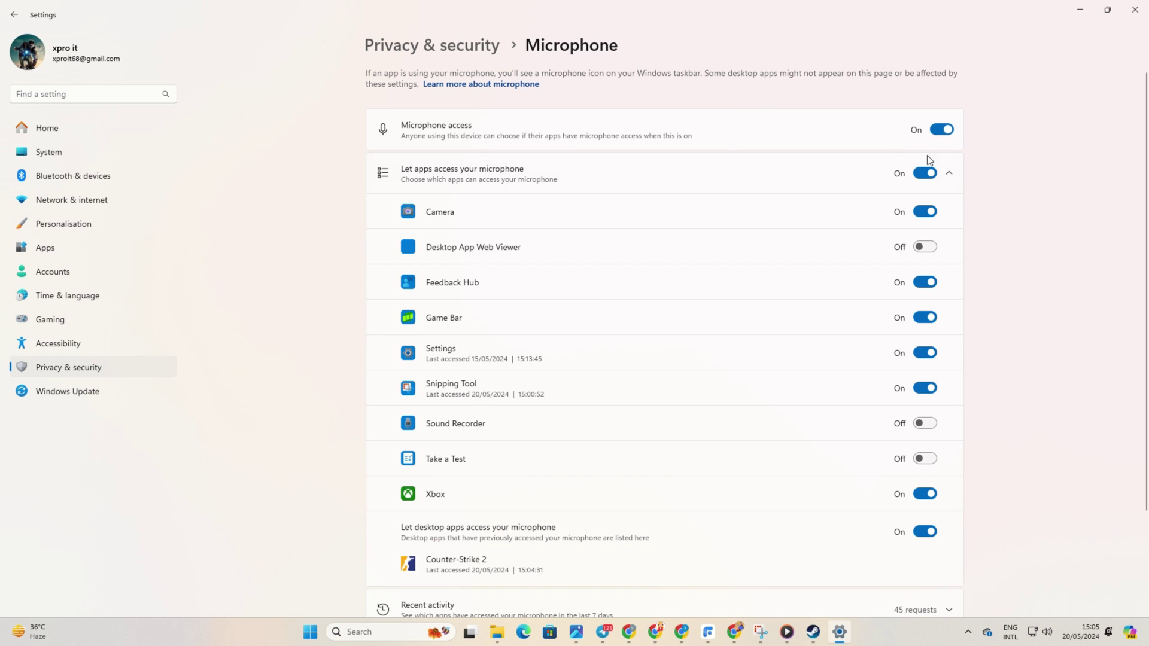
{"action": "left_click", "coordinate": [926, 174]}
{"action": "left_click", "coordinate": [931, 179]}
{"action": "scroll", "coordinate": [696, 251], "scroll_direction": "down", "scroll_amount": 3}
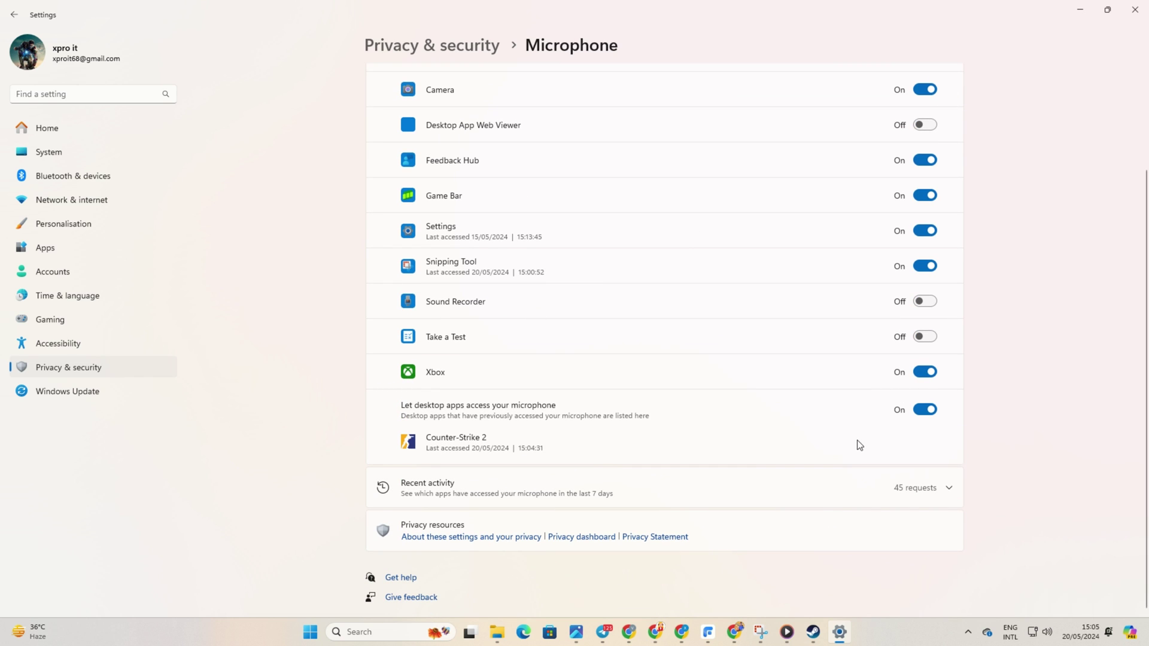
{"action": "left_click", "coordinate": [1134, 10]}
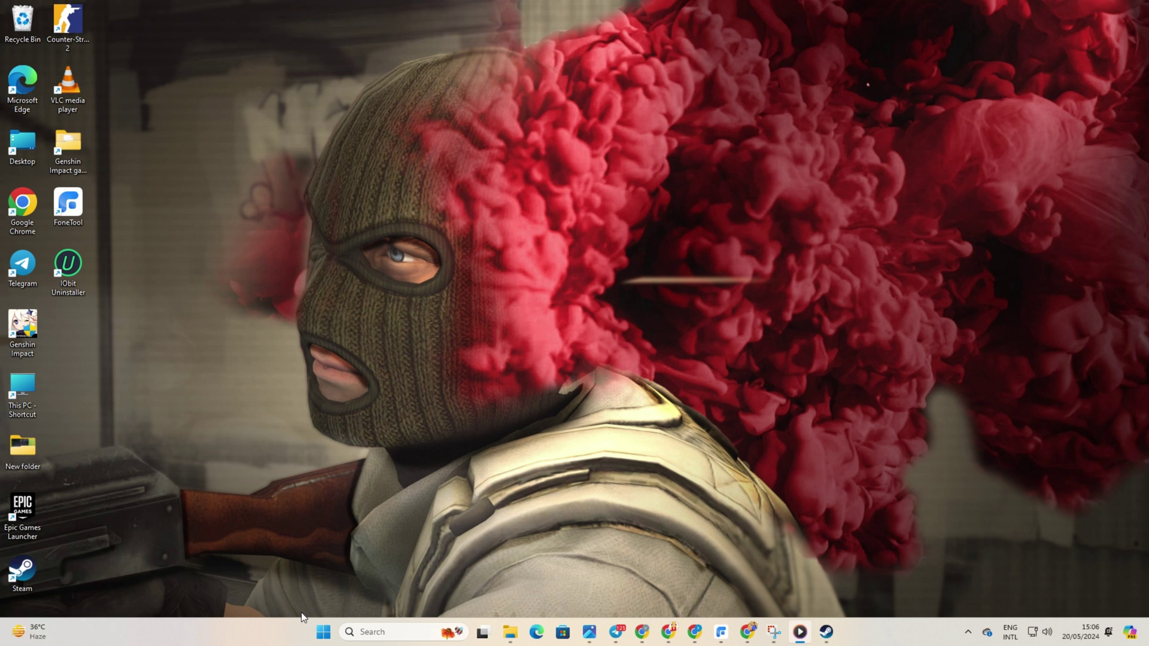
Check for updates on the Windows Update page so the Defender update downloads.
{"action": "left_click", "coordinate": [319, 632]}
{"action": "left_click", "coordinate": [718, 280]}
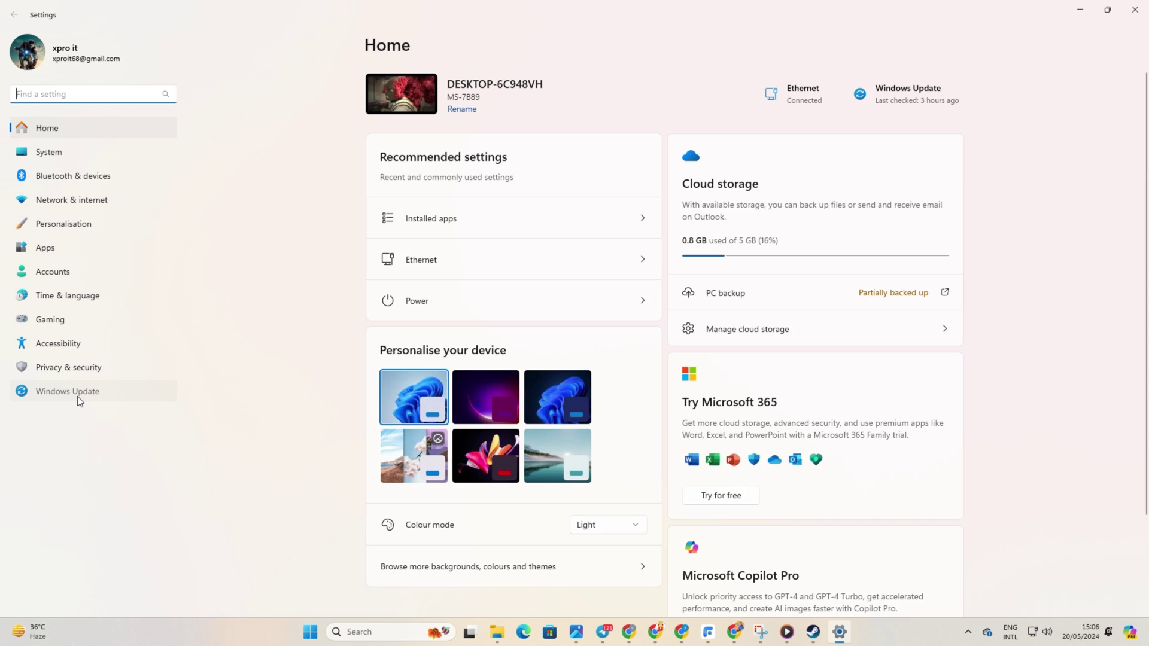
{"action": "left_click", "coordinate": [83, 393]}
{"action": "left_click", "coordinate": [892, 101]}
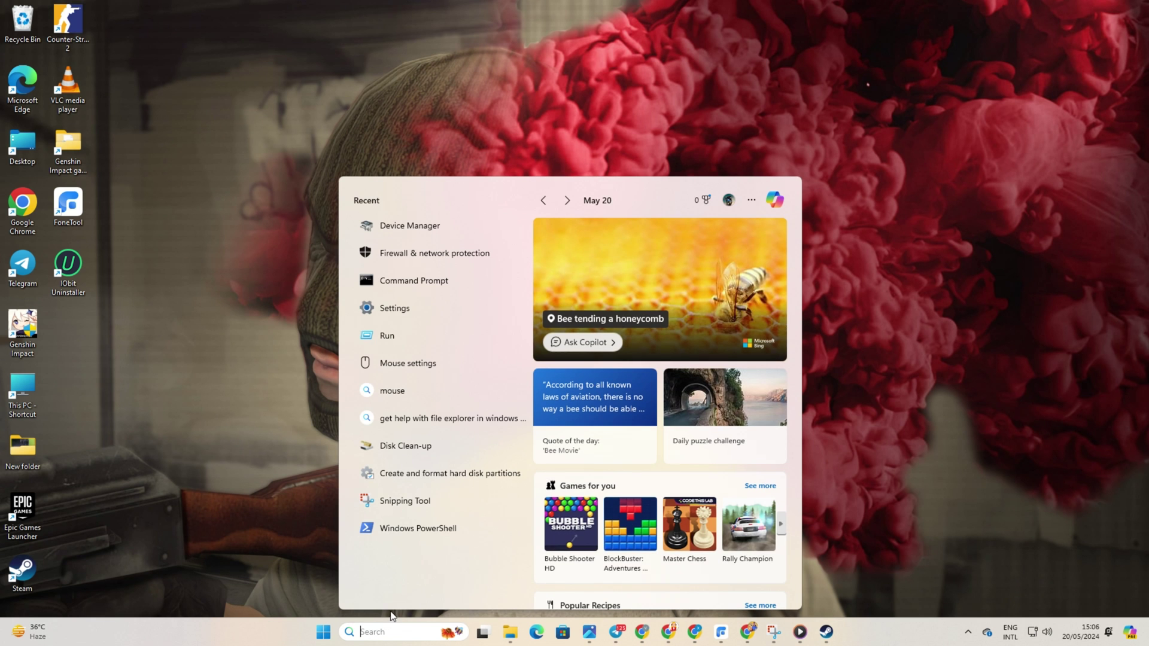
{"action": "type", "text": "de"}
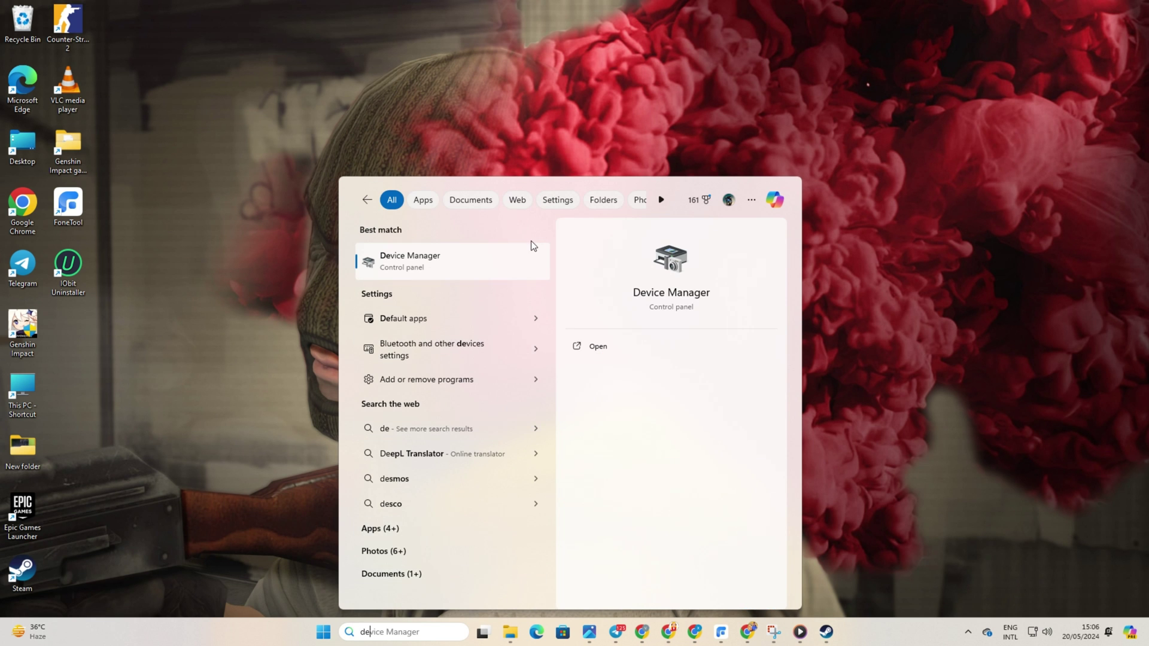
Launch Device Manager and expand Audio inputs and outputs.
{"action": "left_click", "coordinate": [499, 290]}
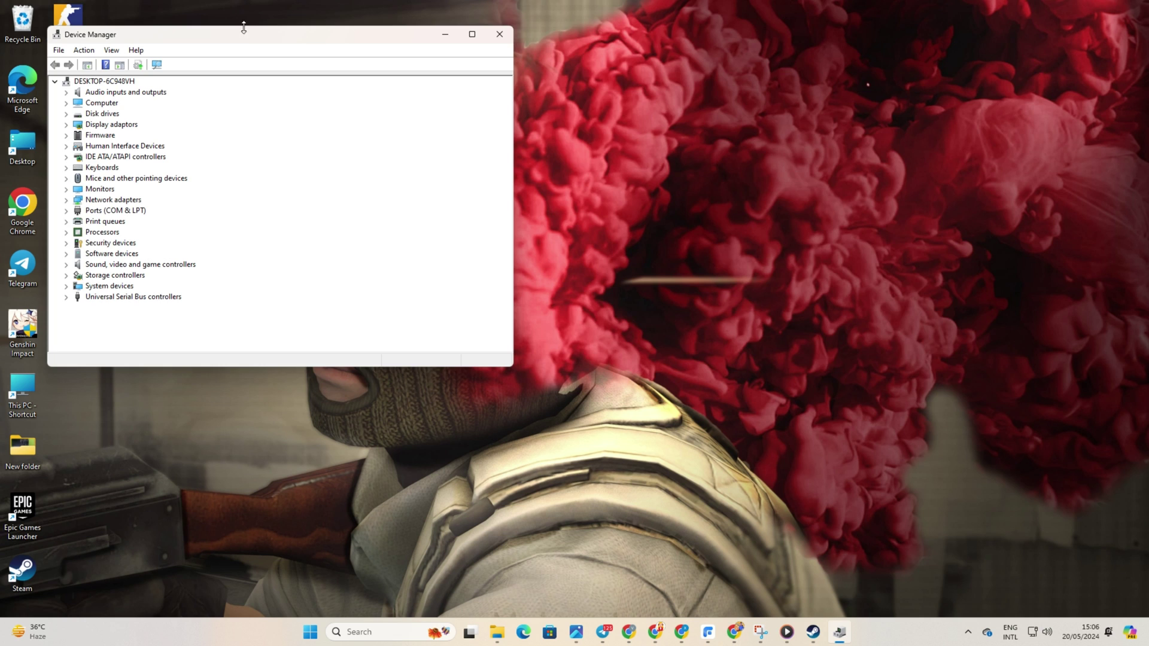
{"action": "mouse_move", "coordinate": [242, 34]}
{"action": "left_mouse_down"}
{"action": "mouse_move", "coordinate": [755, 49]}
{"action": "mouse_move", "coordinate": [659, 70]}
{"action": "left_mouse_up"}
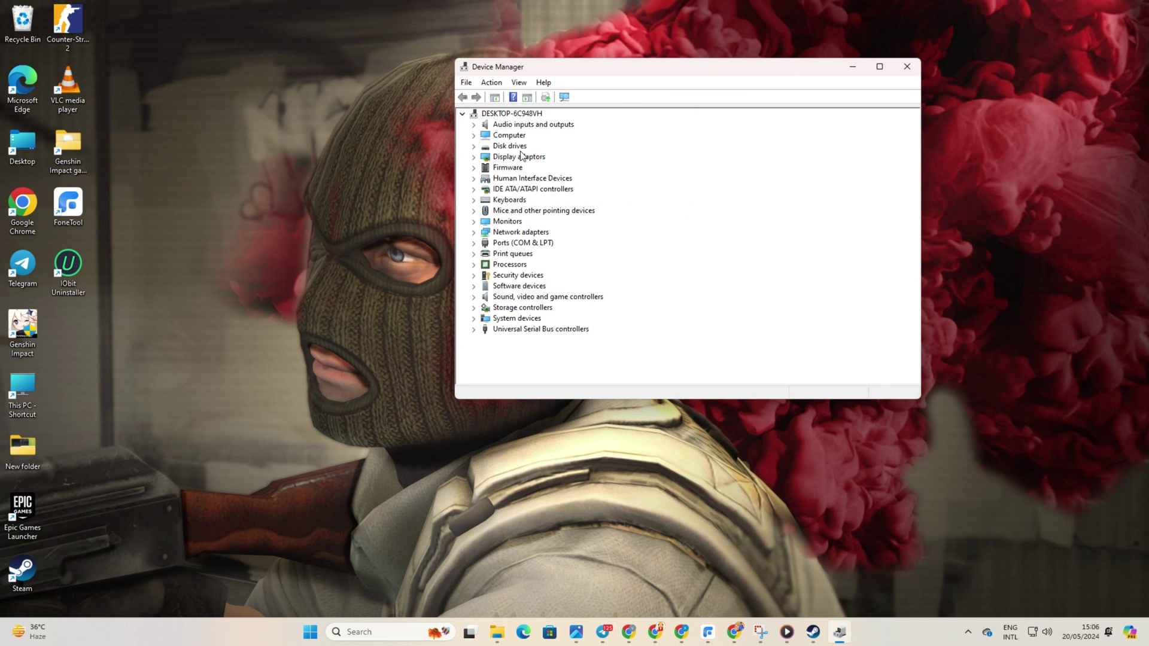
{"action": "double_click", "coordinate": [519, 125]}
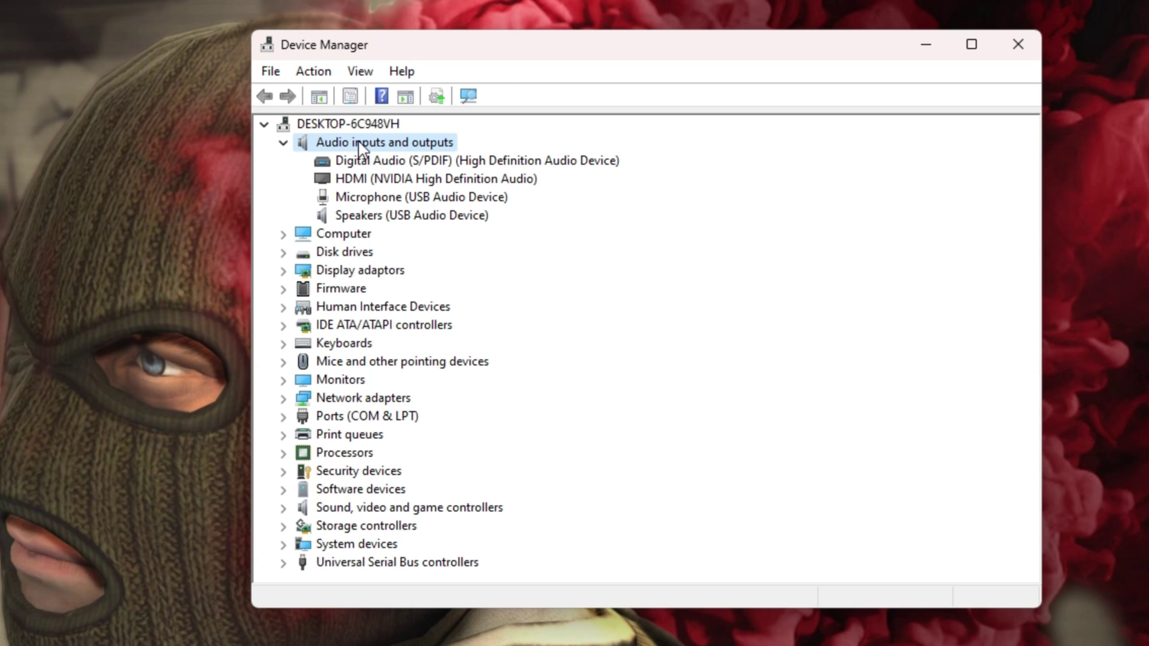
Update the USB microphone's driver, searching automatically for a better one.
{"action": "left_click", "coordinate": [432, 197]}
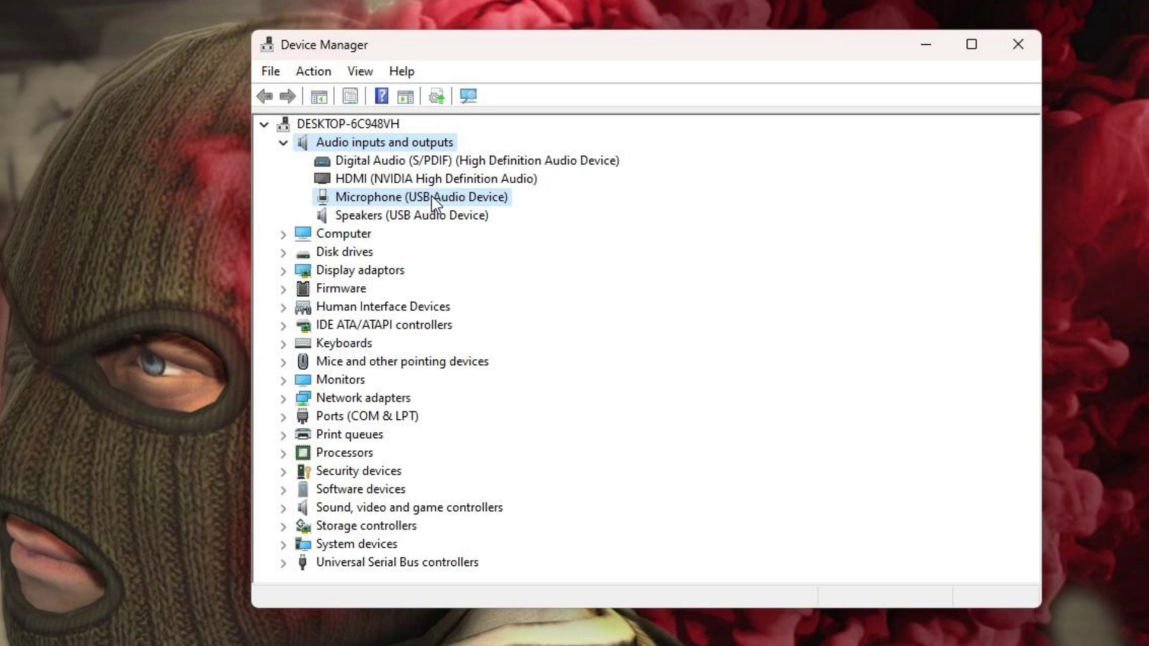
{"action": "right_click", "coordinate": [432, 200]}
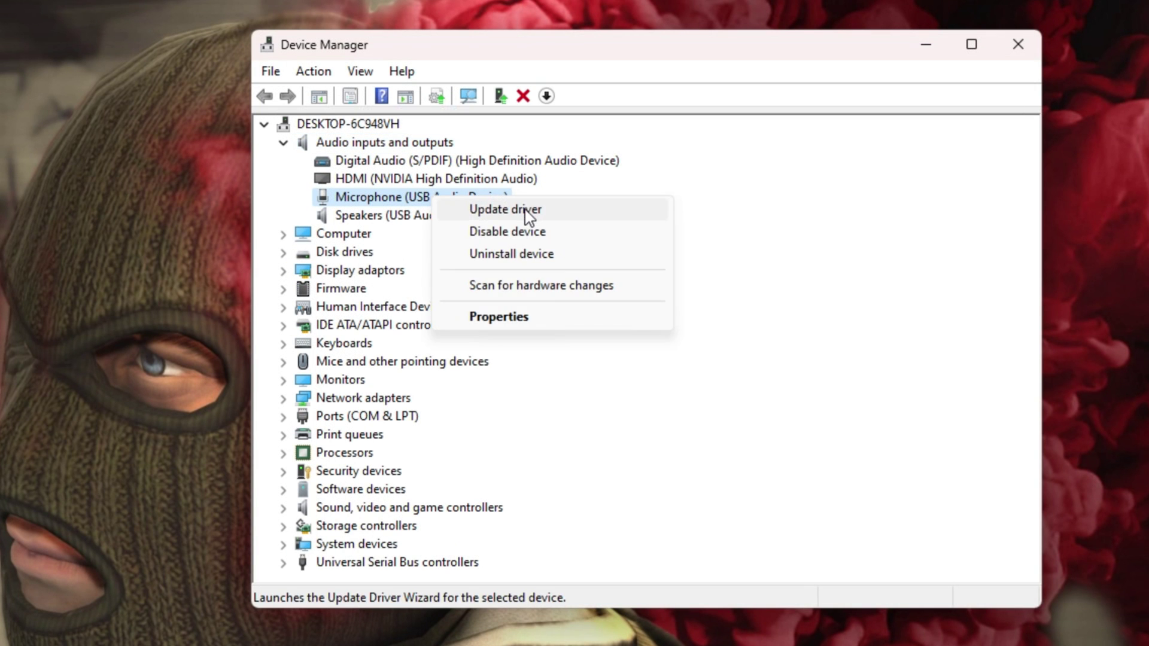
{"action": "left_click", "coordinate": [495, 209]}
{"action": "left_click", "coordinate": [628, 294]}
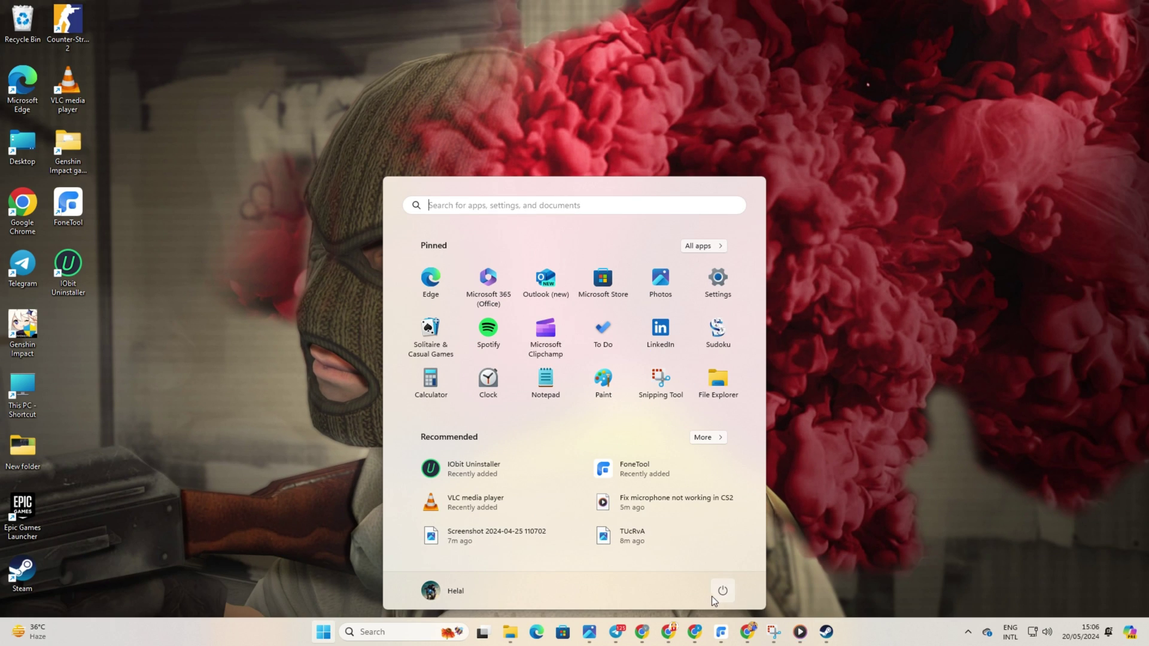
{"action": "left_click", "coordinate": [715, 593]}
{"action": "left_click", "coordinate": [854, 417]}
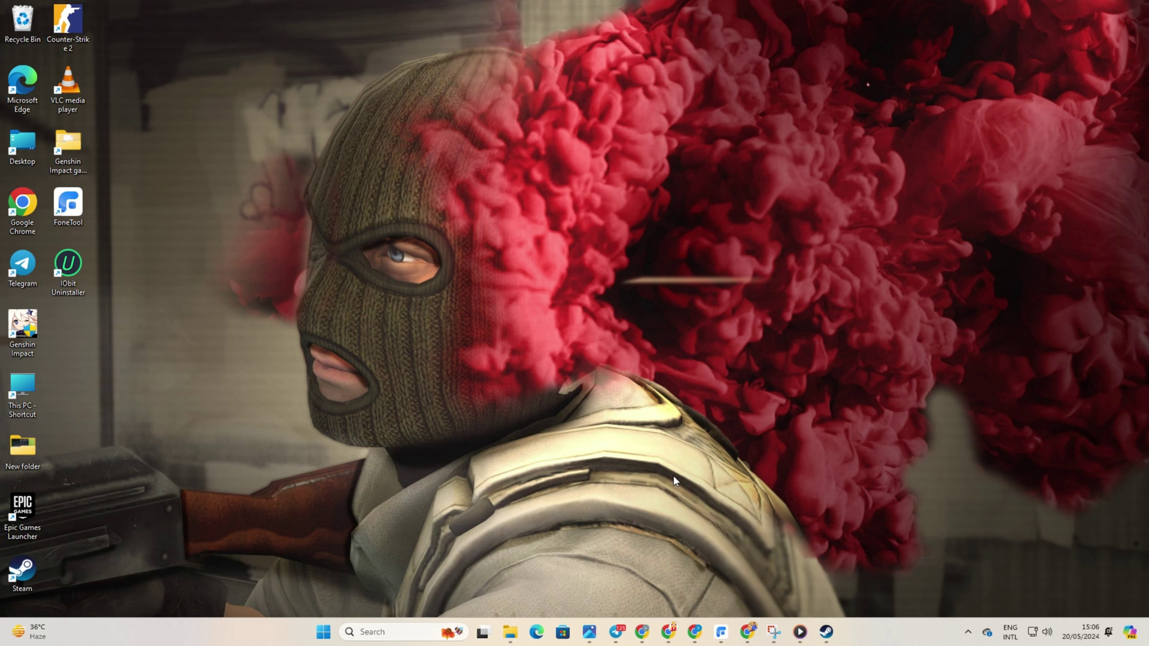
Reach the Sound settings page from the volume tray icon and review the input device.
{"action": "right_click", "coordinate": [1044, 635]}
{"action": "left_click", "coordinate": [1028, 598]}
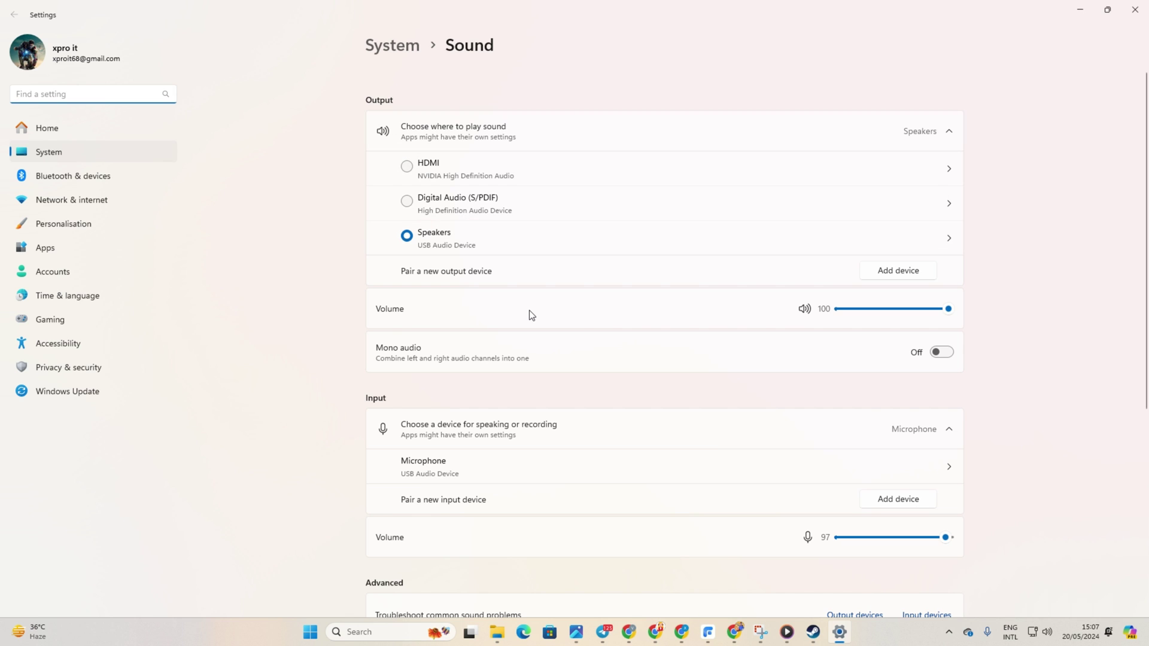
{"action": "scroll", "coordinate": [517, 437], "scroll_direction": "down", "scroll_amount": 3}
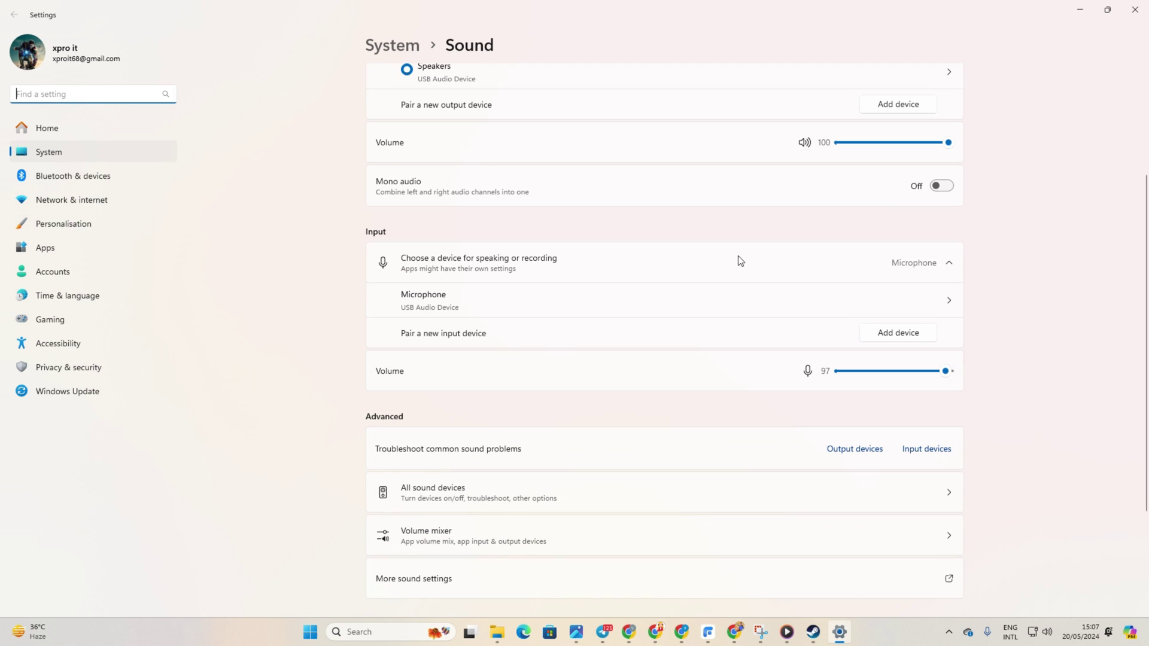
{"action": "left_click", "coordinate": [948, 265]}
Confirm USB Audio Device as input, view the microphone's properties and go back.
{"action": "left_click", "coordinate": [947, 265]}
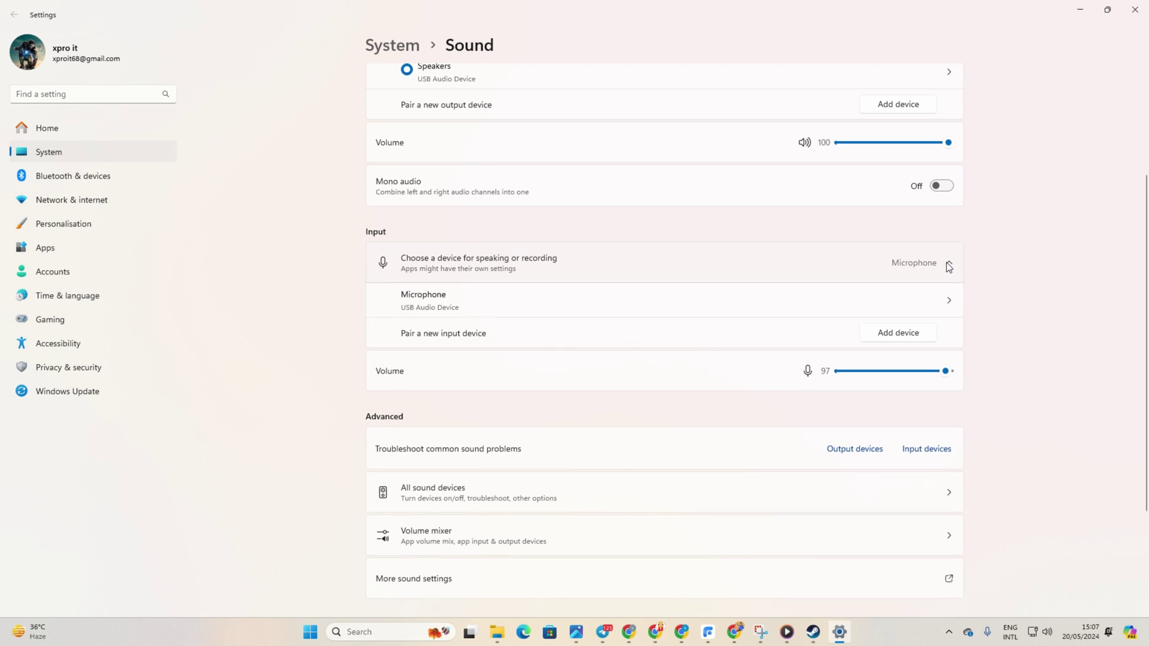
{"action": "left_click", "coordinate": [949, 304]}
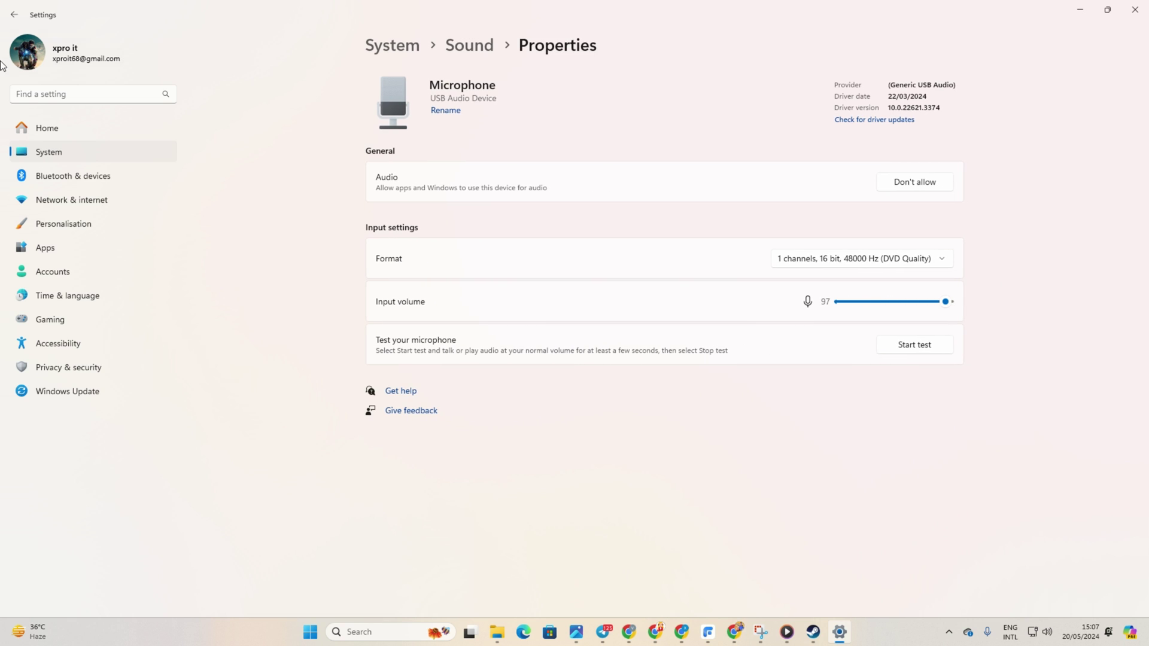
{"action": "left_click", "coordinate": [13, 15]}
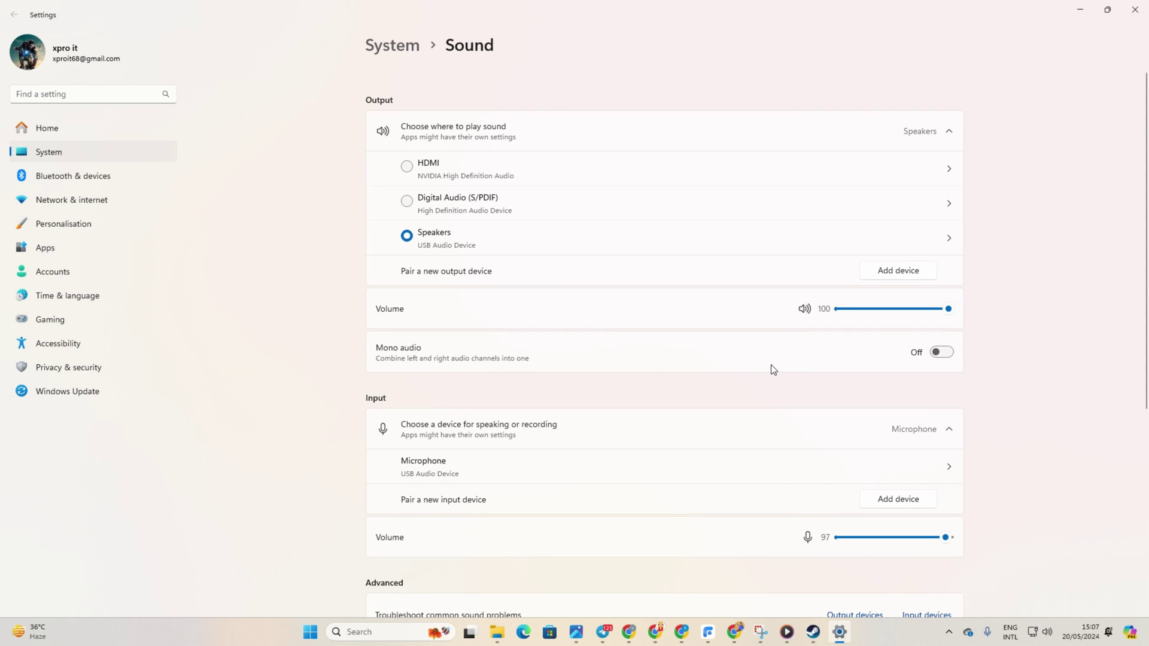
{"action": "scroll", "coordinate": [771, 364], "scroll_direction": "down", "scroll_amount": 2}
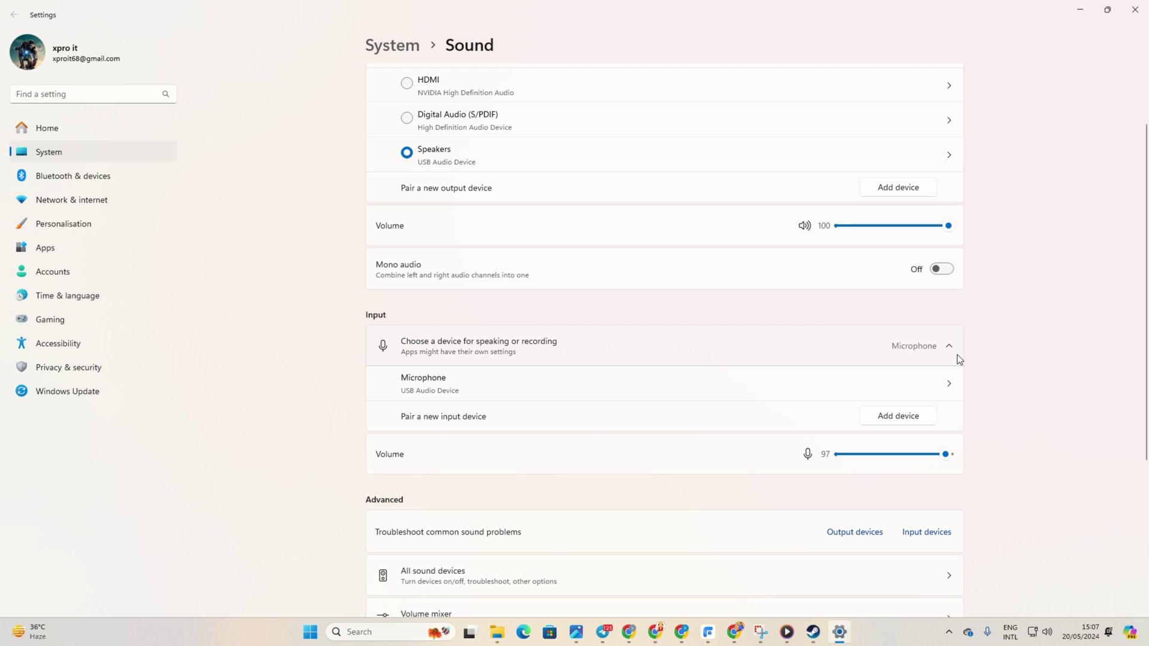